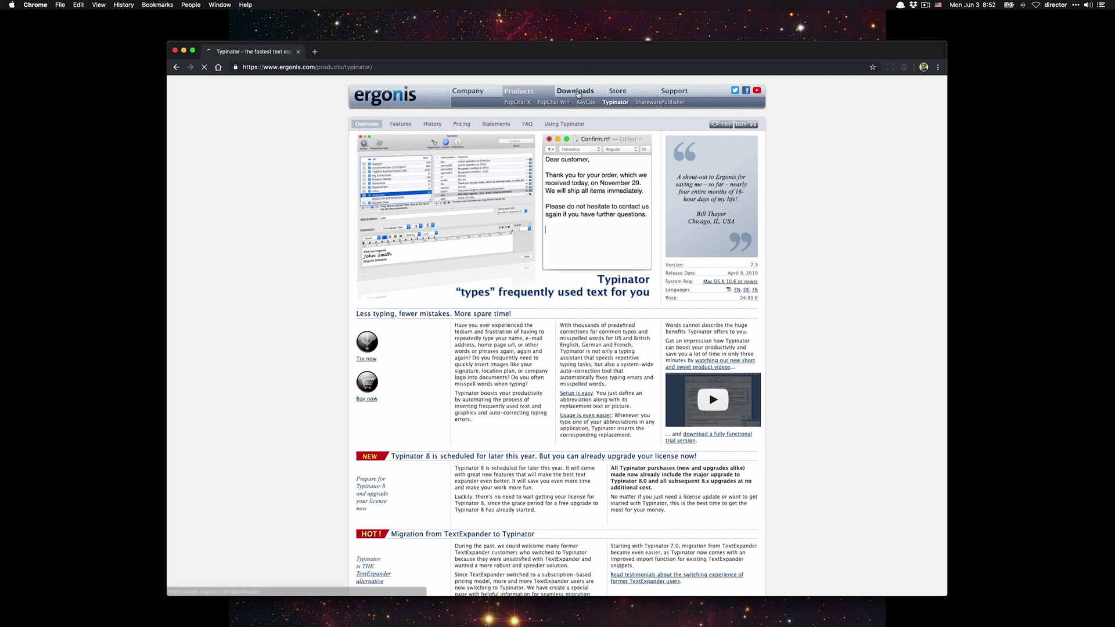
Step: Download the Typinator installer from the ergonis.com Downloads page and open its disk image
left_click(577, 93)
left_click(736, 240)
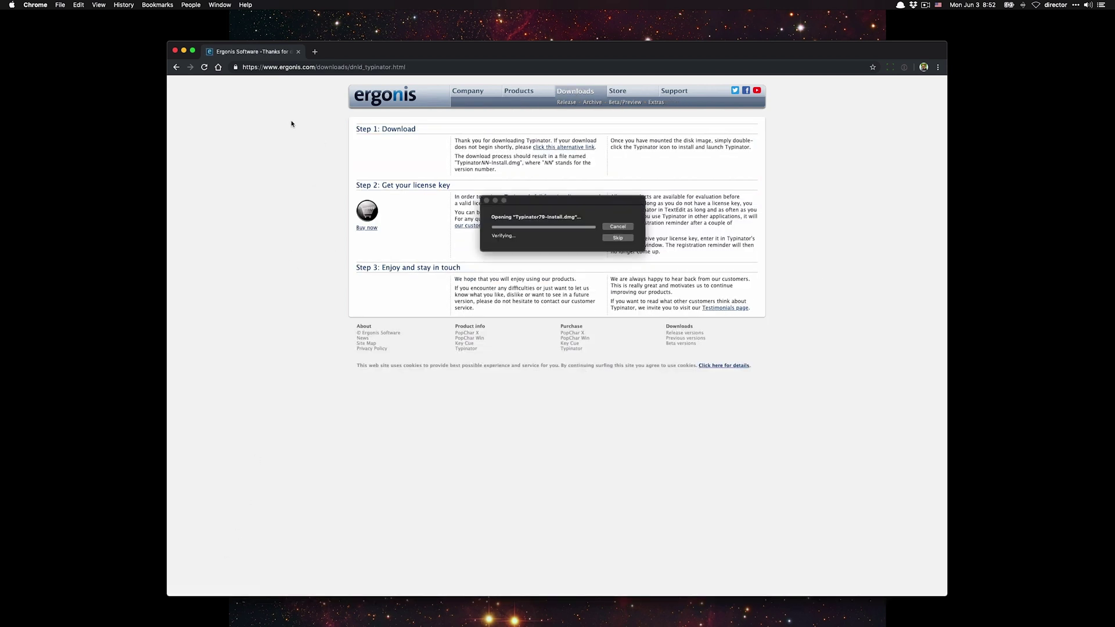
left_click(178, 140)
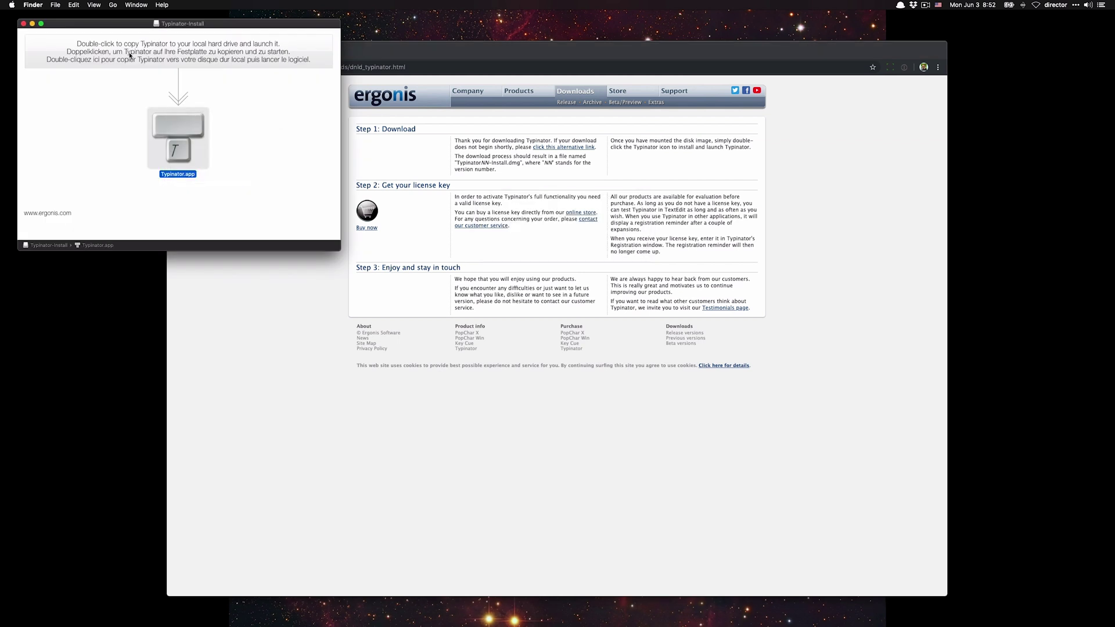
Step: Copy Typinator.app into the Applications folder, replacing the existing copy
key("super+c")
key("shift+super+a")
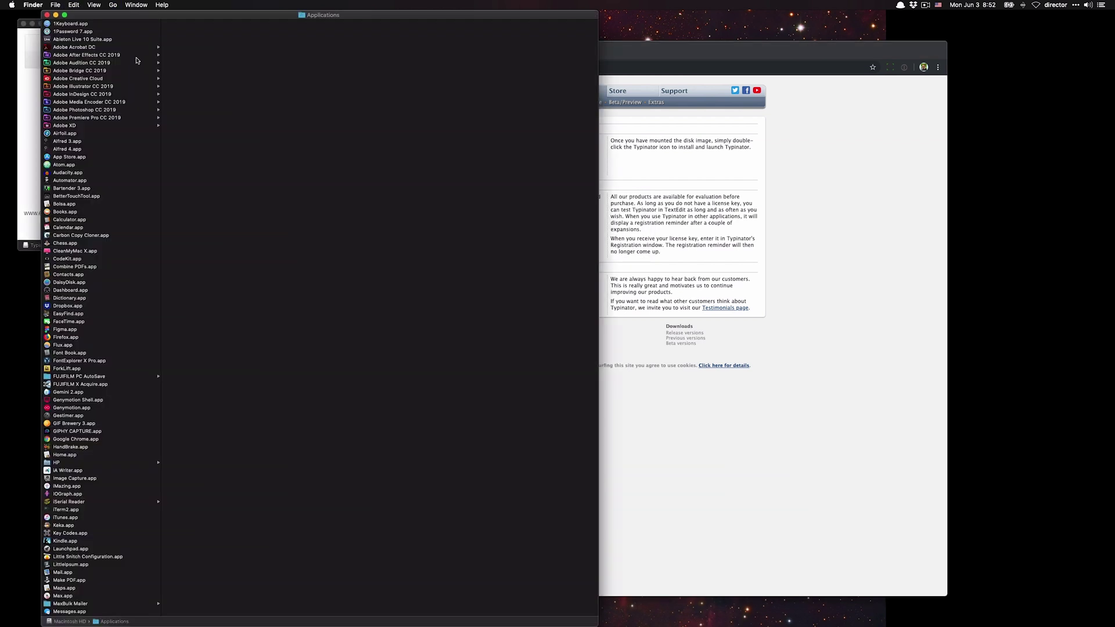
key("alt+super+v")
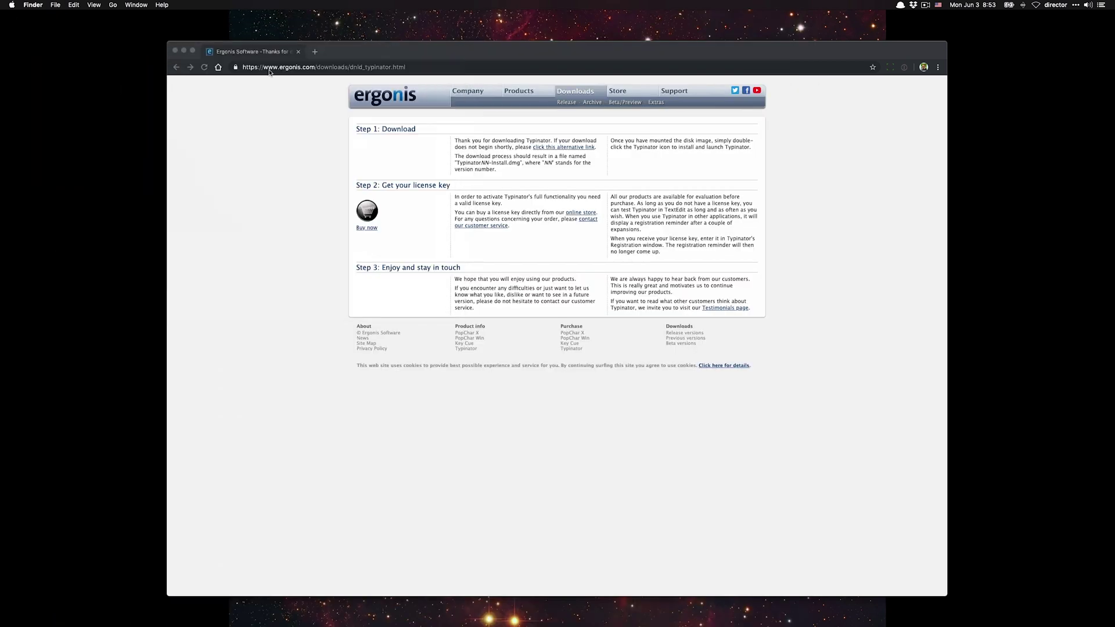
Step: Enter the web address prodshop.co/automate-with-applescript in Chrome
left_click(421, 68)
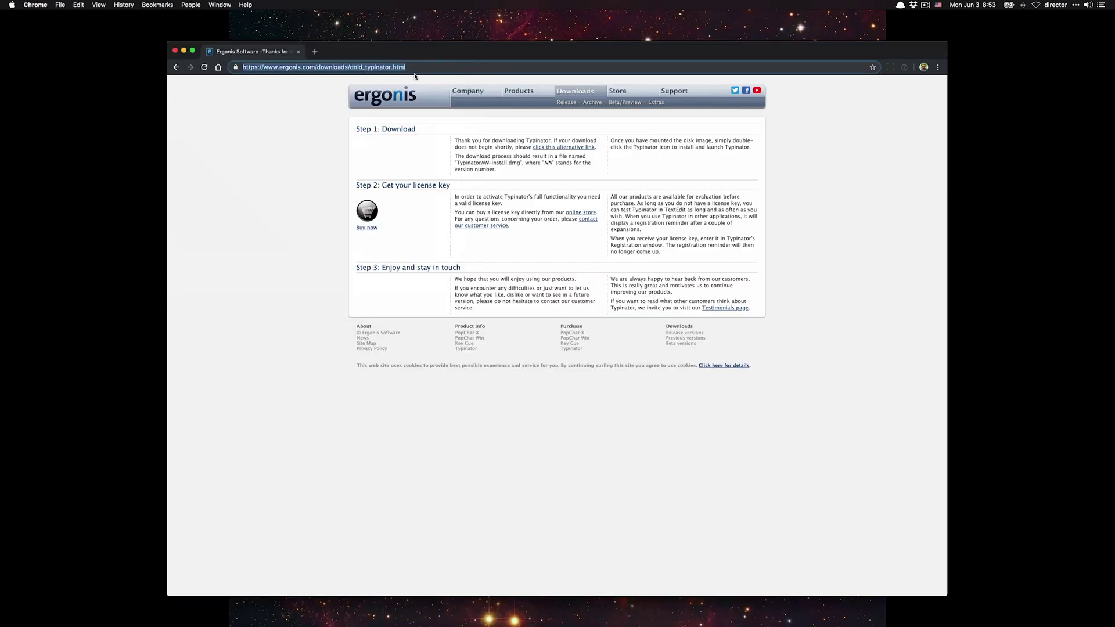
type("prodshop.")
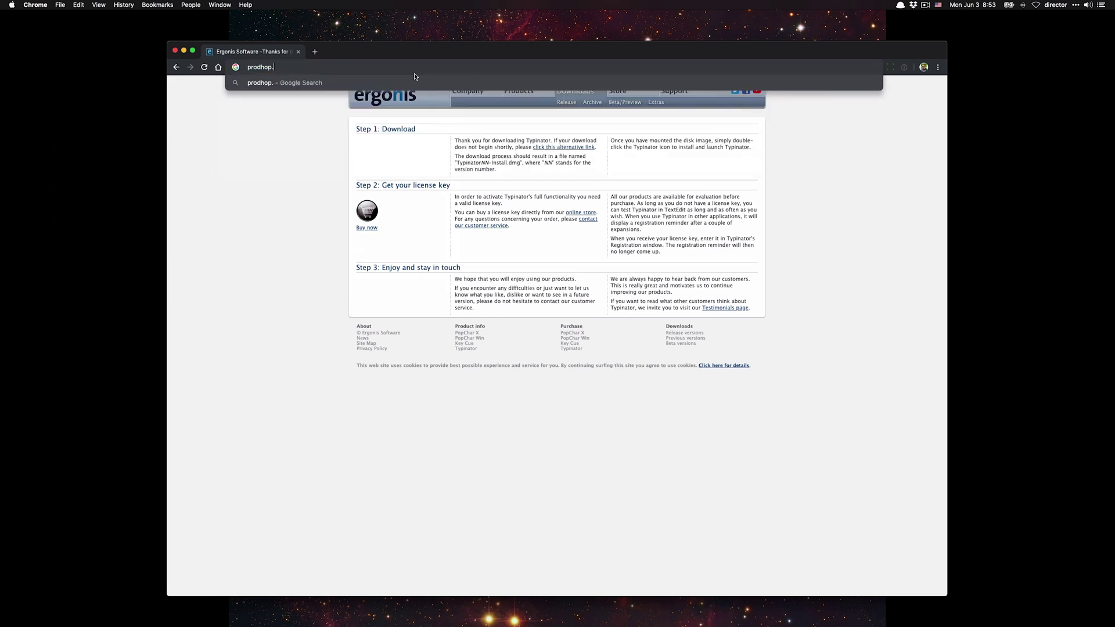
key("BackSpace")
key("BackSpace")
key("BackSpace")
key("BackSpace")
type("shop.co/")
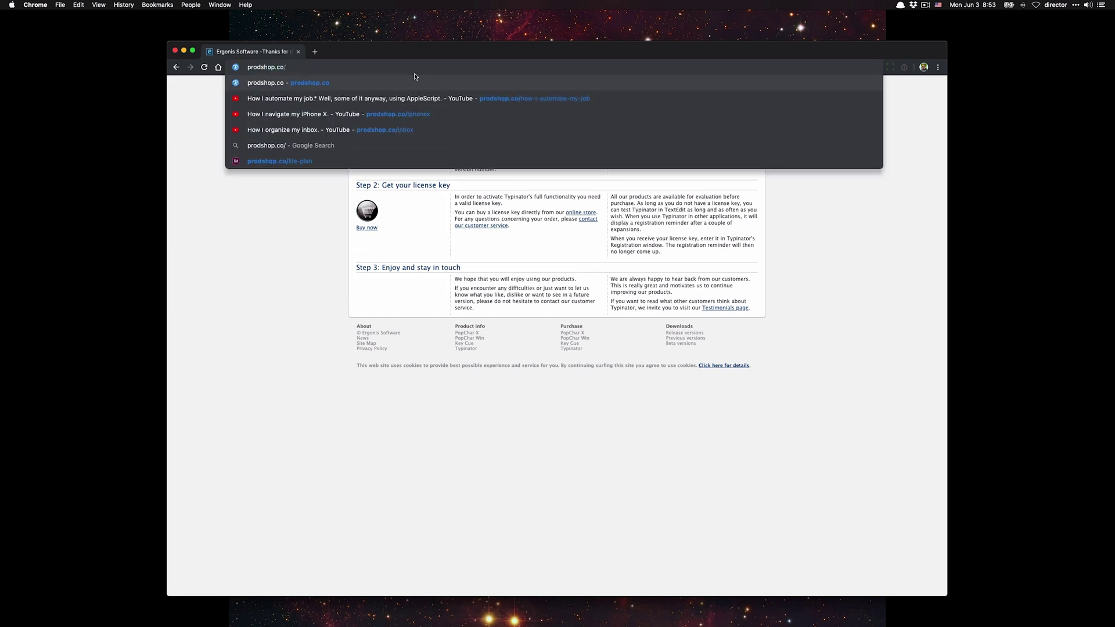
type("automate-wi")
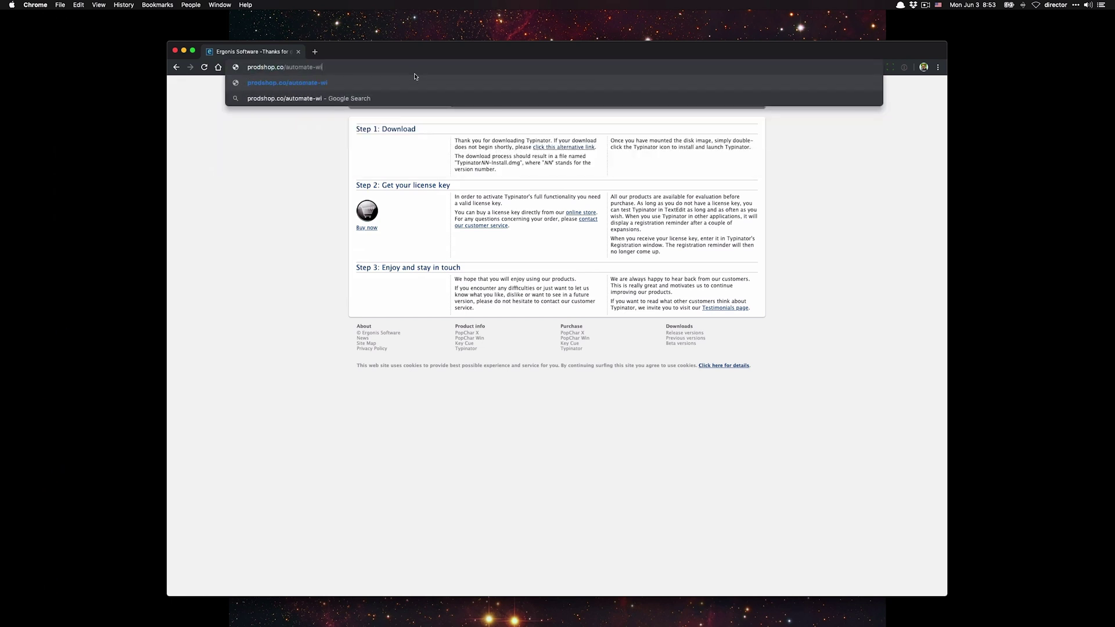
type("th-applescript")
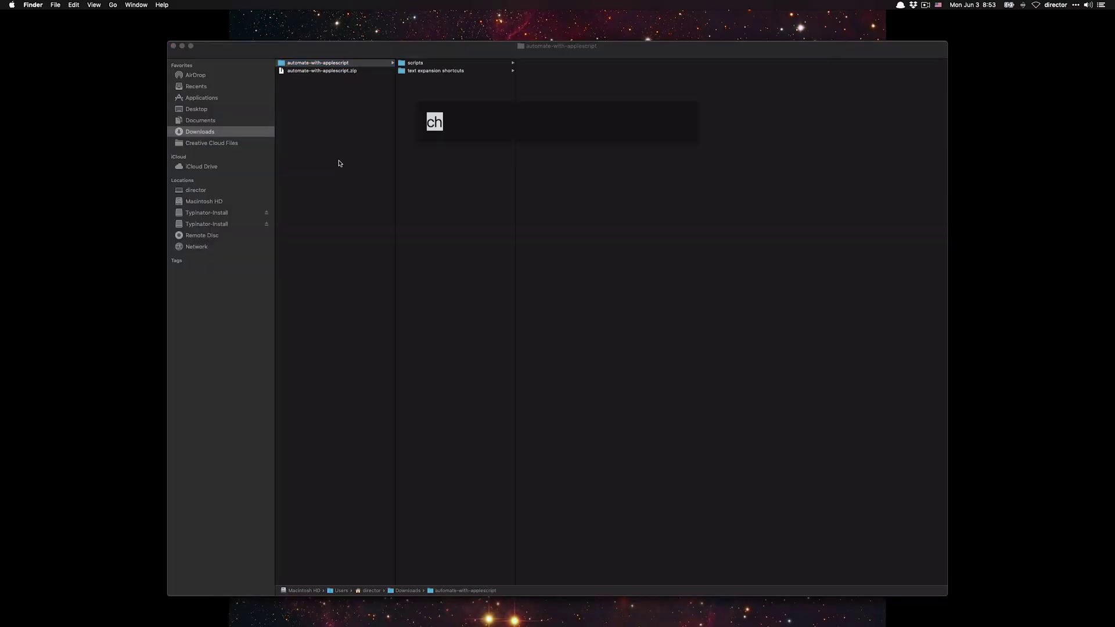
Step: Launch Typinator from Spotlight, then close its window
type("ty")
key("Return")
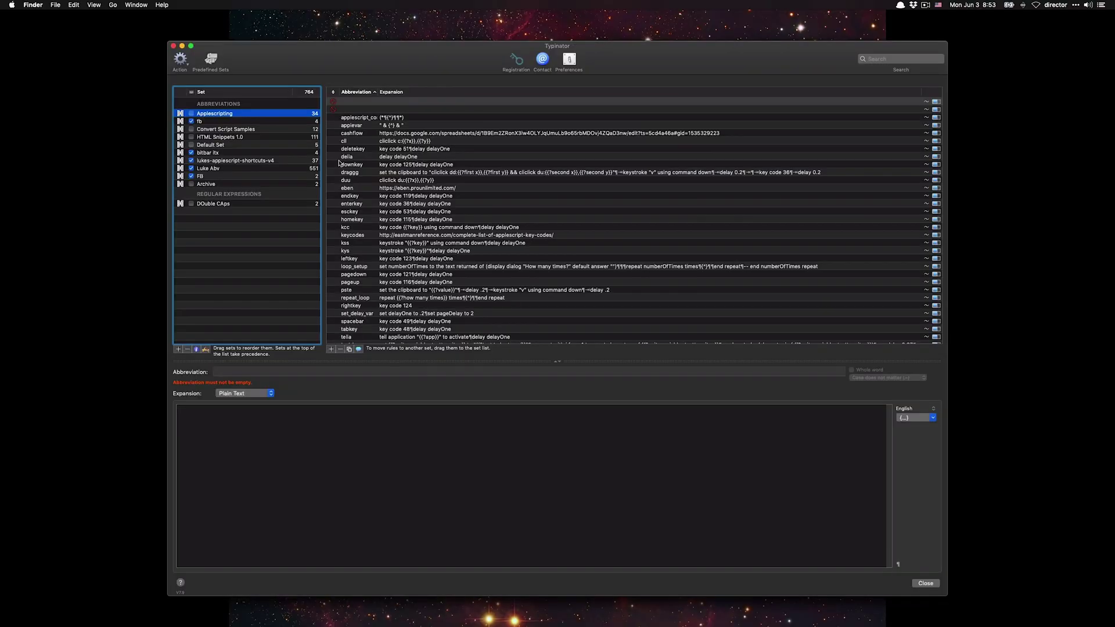
key("super+w")
Step: Import lukes-applescript-shortcuts-v4.tyset from the Typinator shortcuts folder and remove the duplicate set
left_click(452, 71)
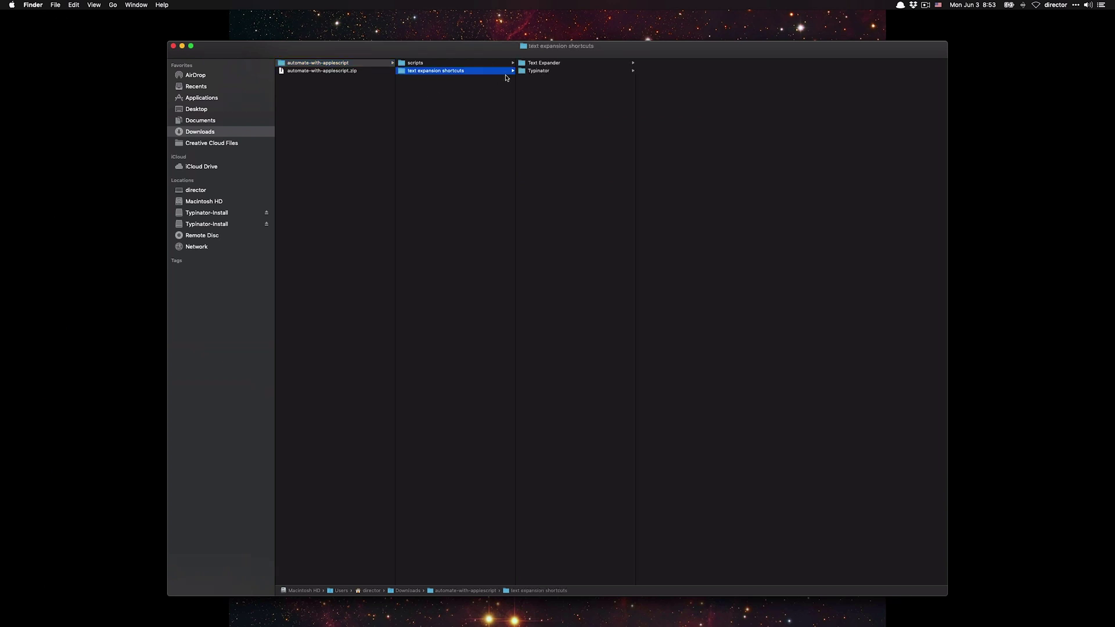
left_click(620, 72)
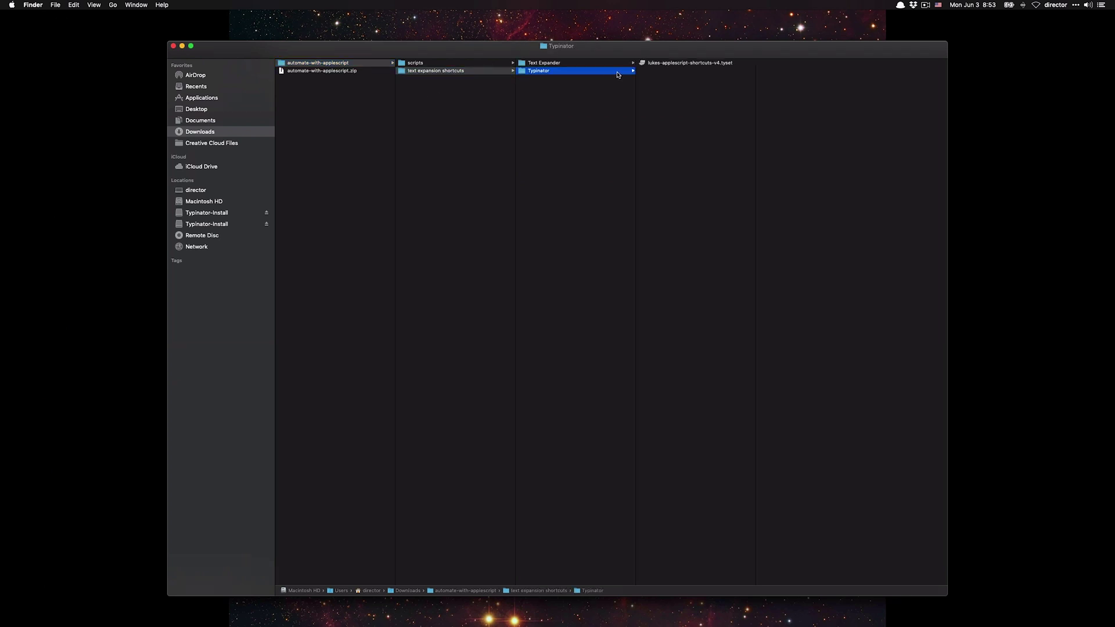
left_click(711, 63)
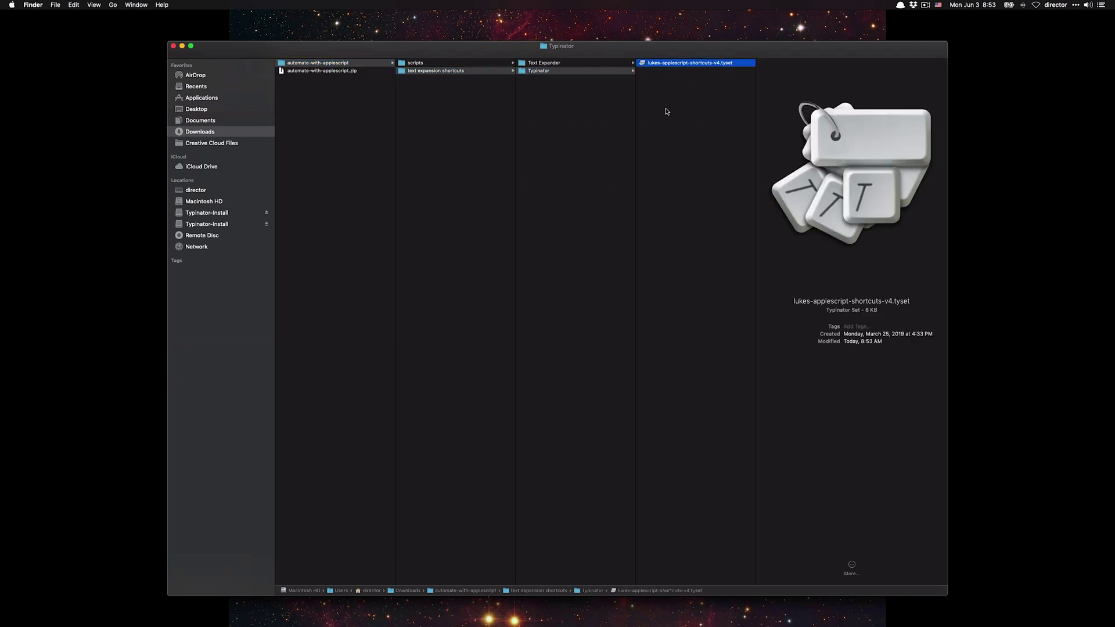
key("super+o")
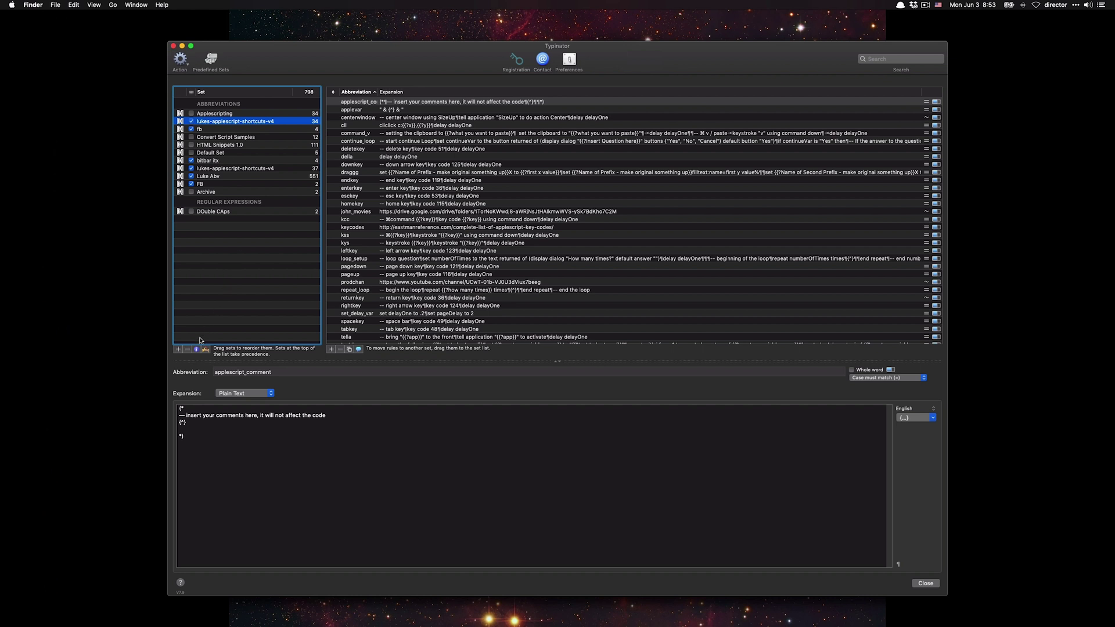
left_click(187, 351)
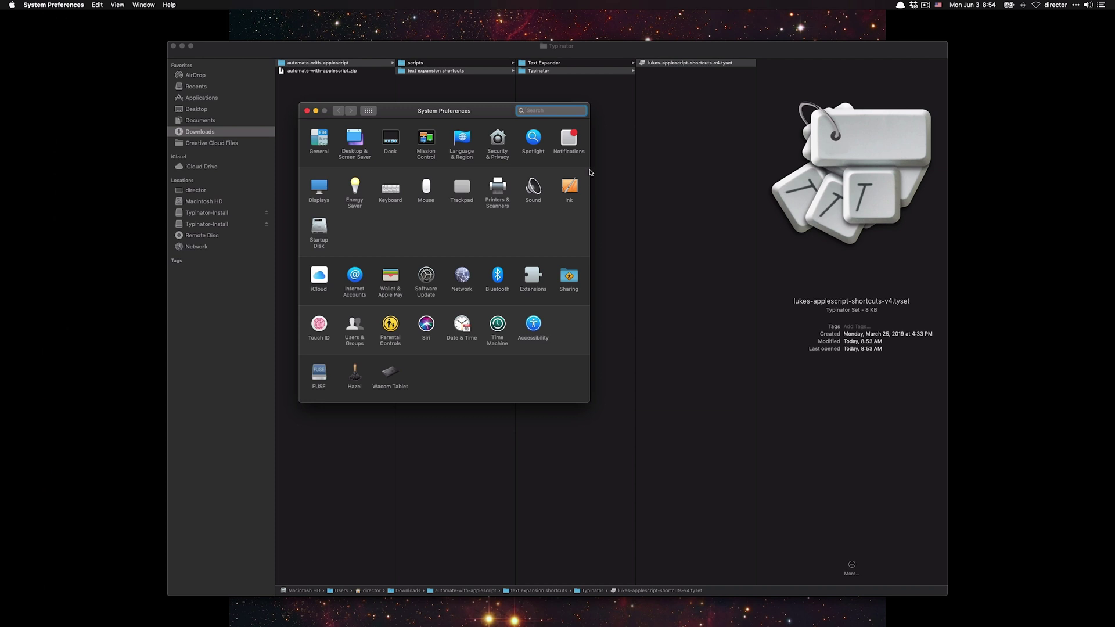
Step: Unlock the Accessibility privacy settings and add Typinator.app to the allowed apps
left_click(611, 218)
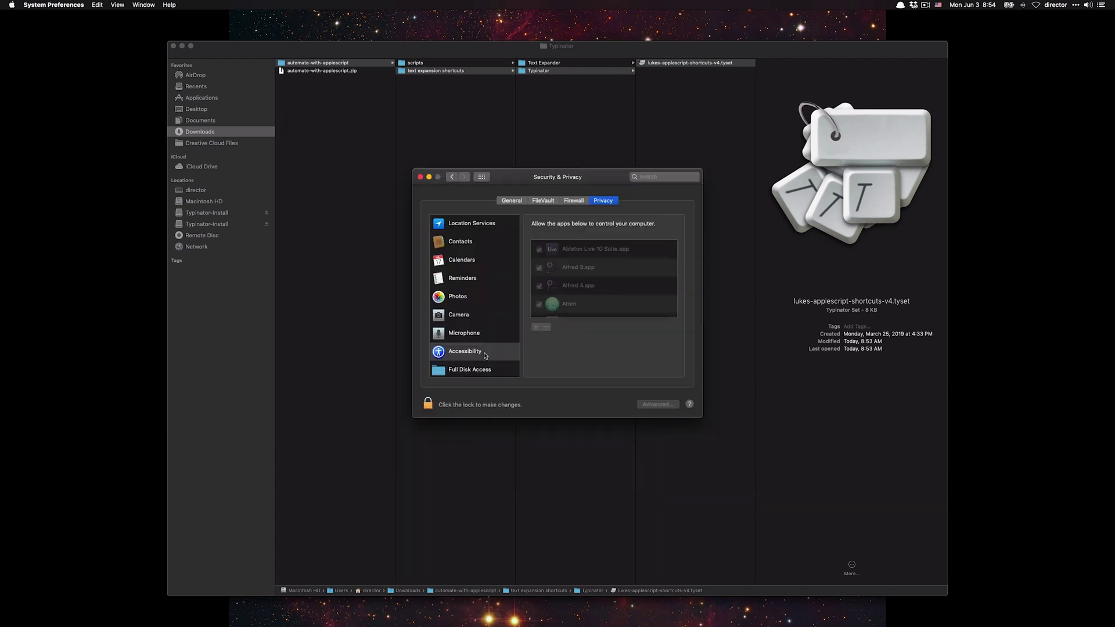
left_click(428, 405)
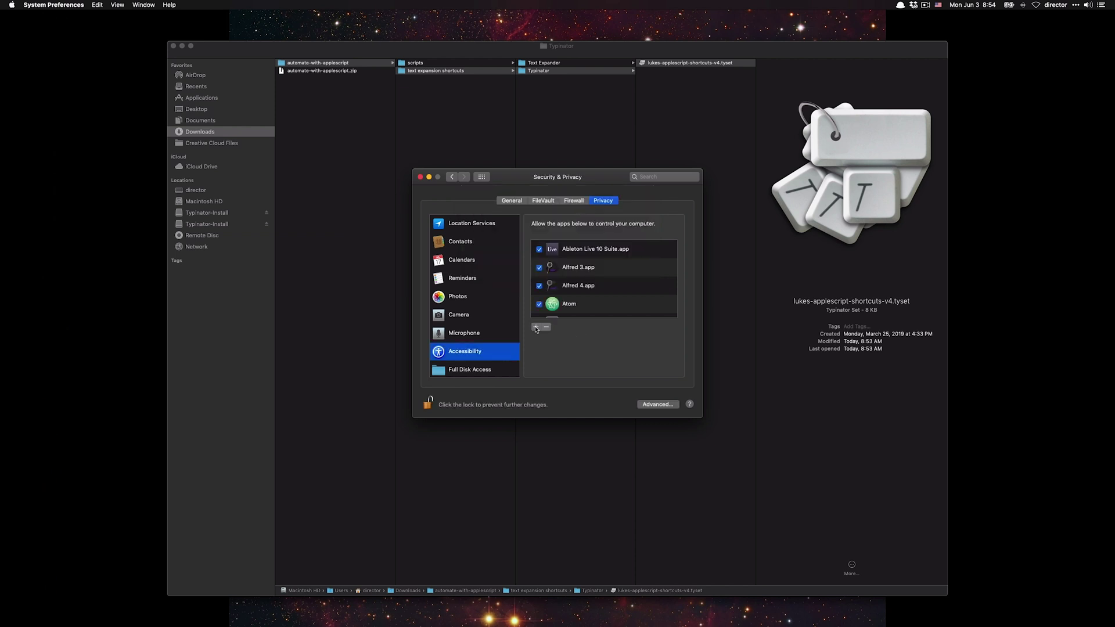
left_click(536, 327)
left_click(658, 195)
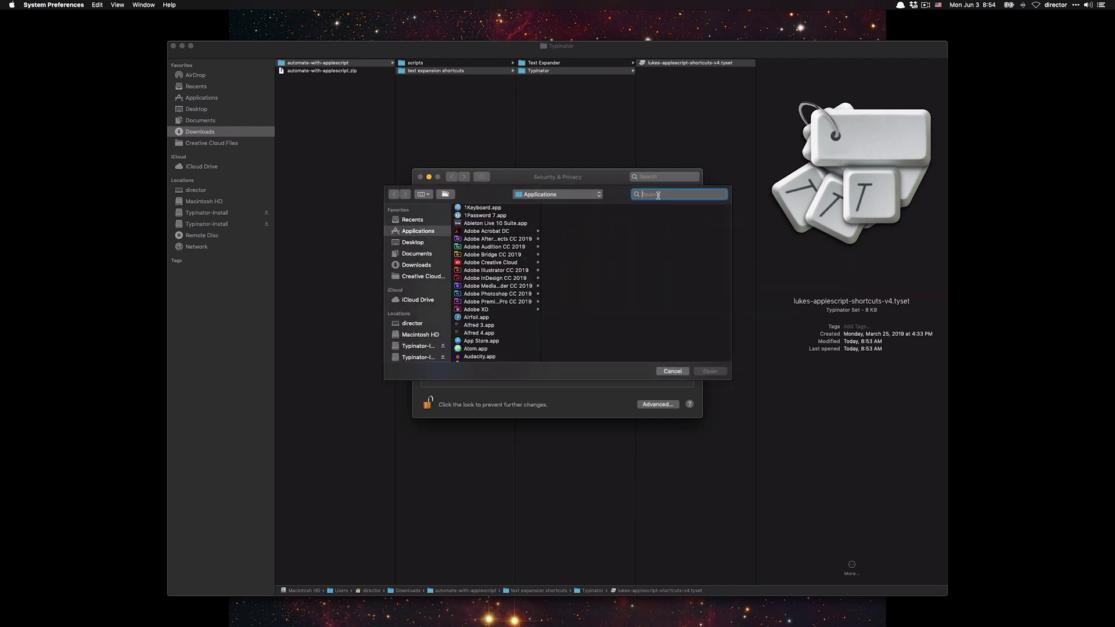
type("typinator.ap")
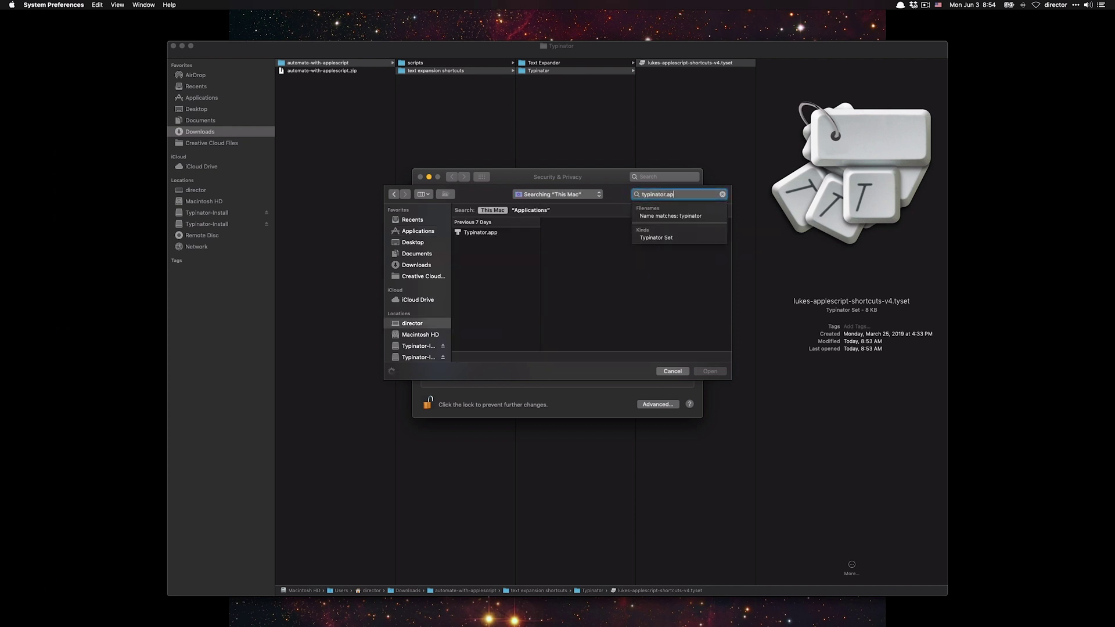
key("Return")
key("Down")
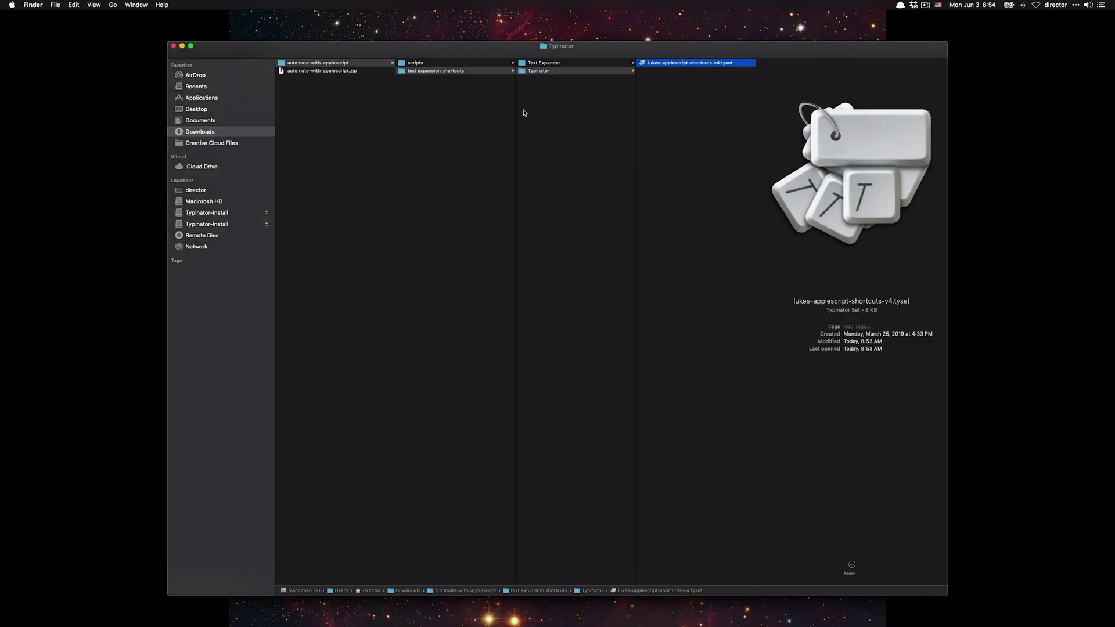
Step: Create a new Script Editor script, save it as test.scpt replacing the old one, and snap it right
key("super+space")
type("script")
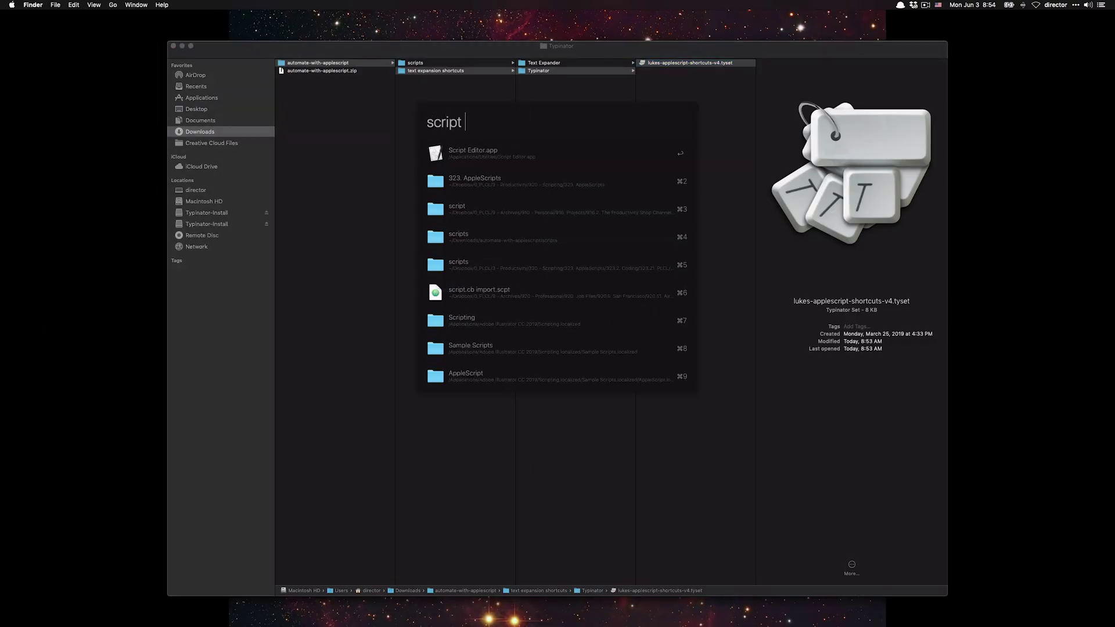
key("Return")
key("super+n")
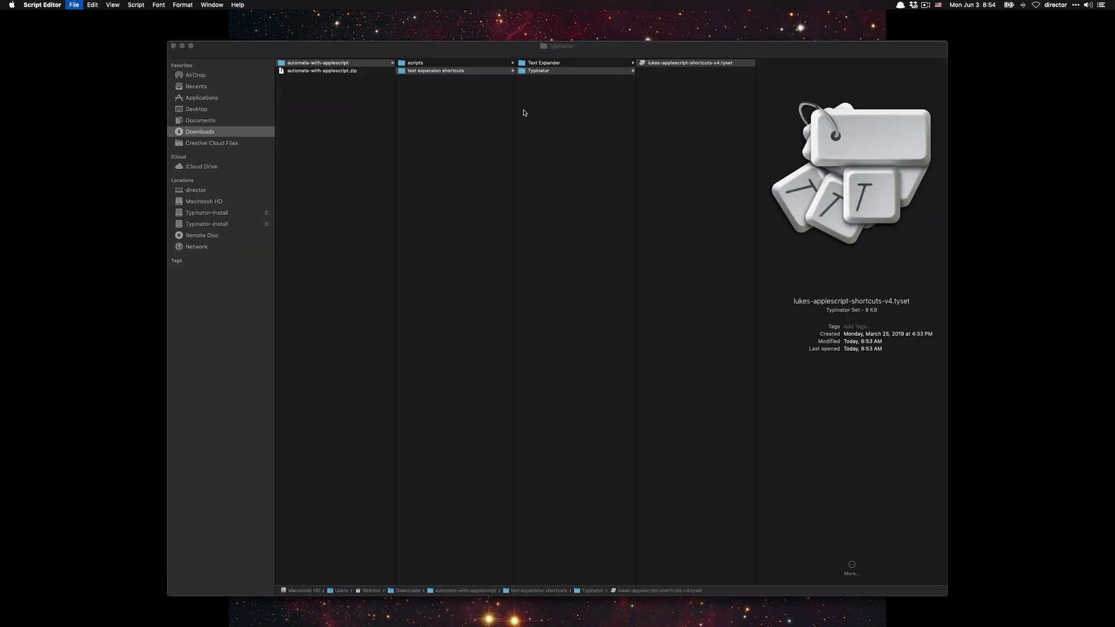
key("super+s")
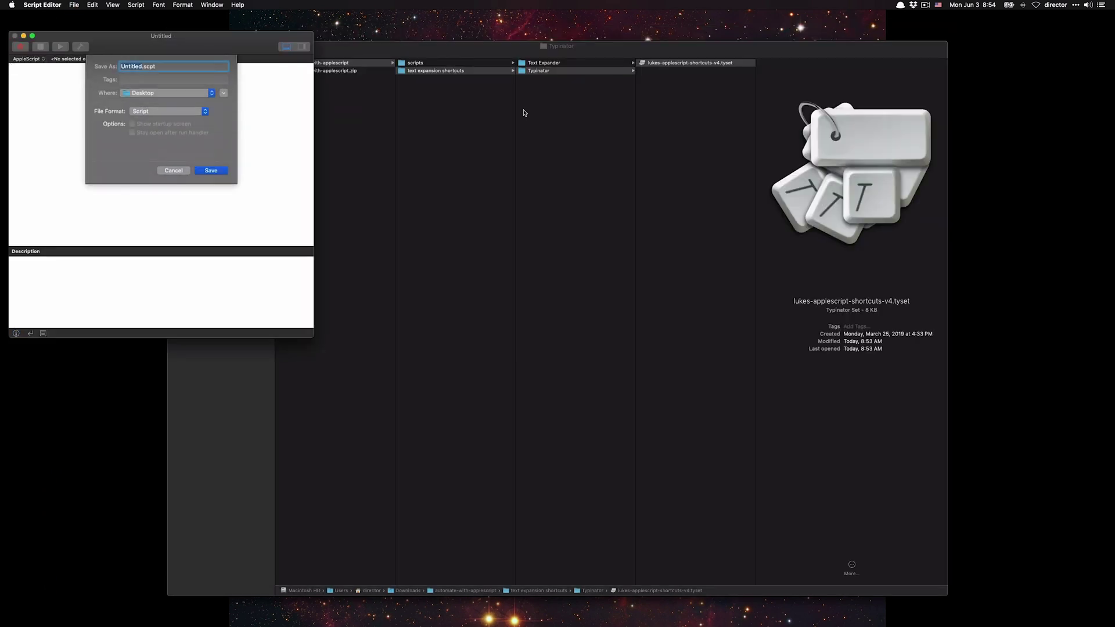
key("Return")
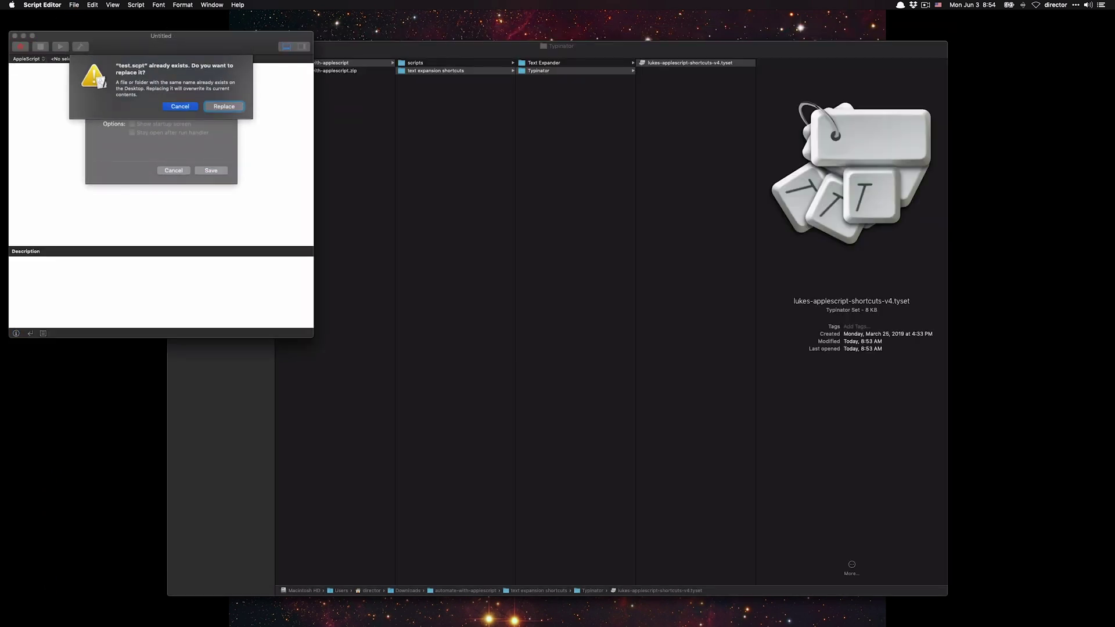
key("space")
key("ctrl+alt+Right")
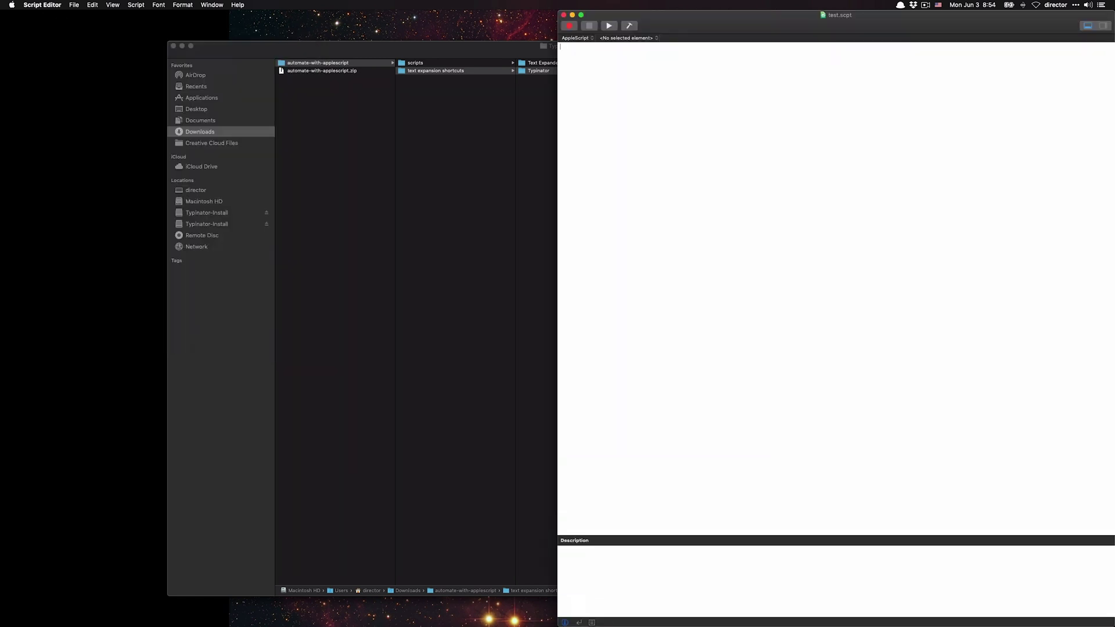
Step: Launch TextEdit and snap its window to the left half of the screen
key("alt+space")
type("text")
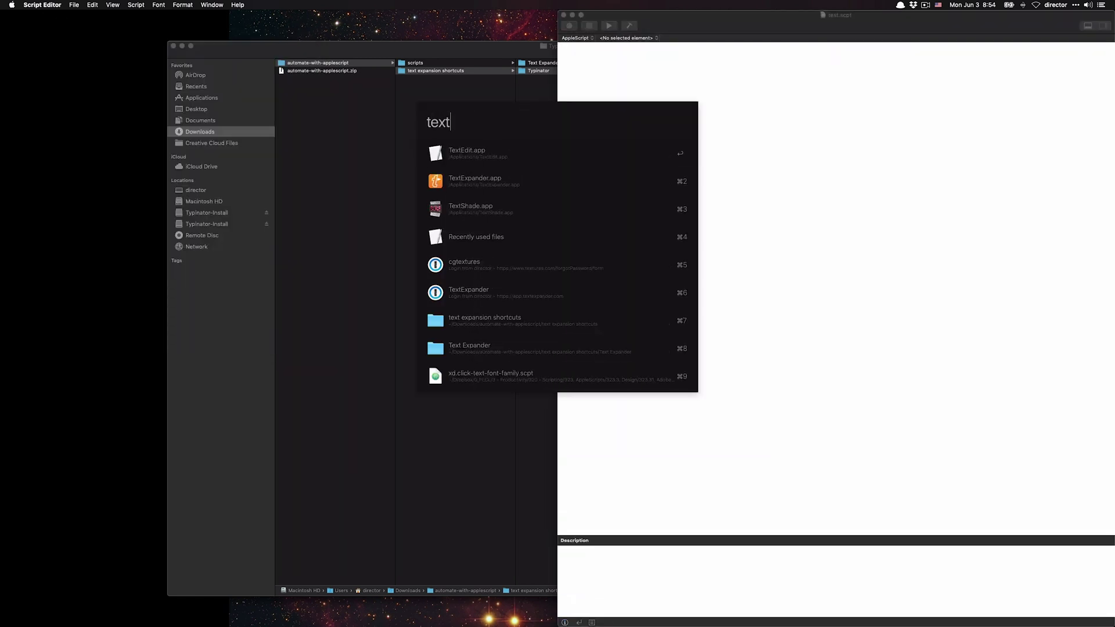
key("Return")
key("ctrl+alt+Left")
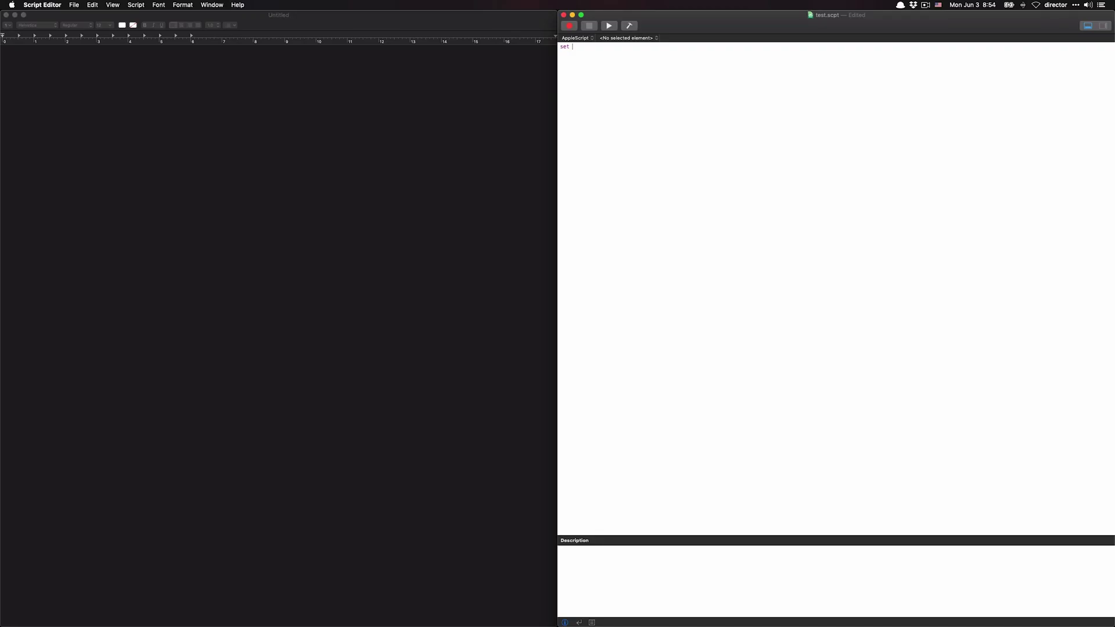
Step: Expand the abbreviations that set delayOne to 0.2 and pageDelay to 2 in test.scpt
type("One to .2")
key("Return")
type("set pageDelay to 2")
key("Return")
key("Return")
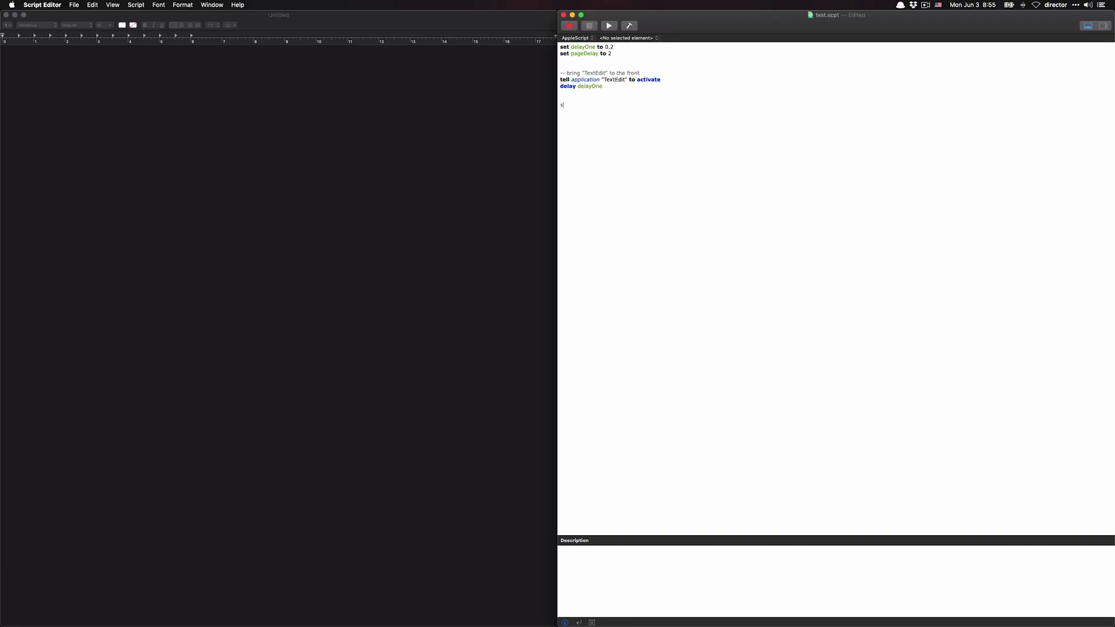
Step: Add the System Events tell block sending Command-S, compile it, and run the script
key("alt+Escape")
key("super+s")
key("Return")
key("Return")
key("Return")
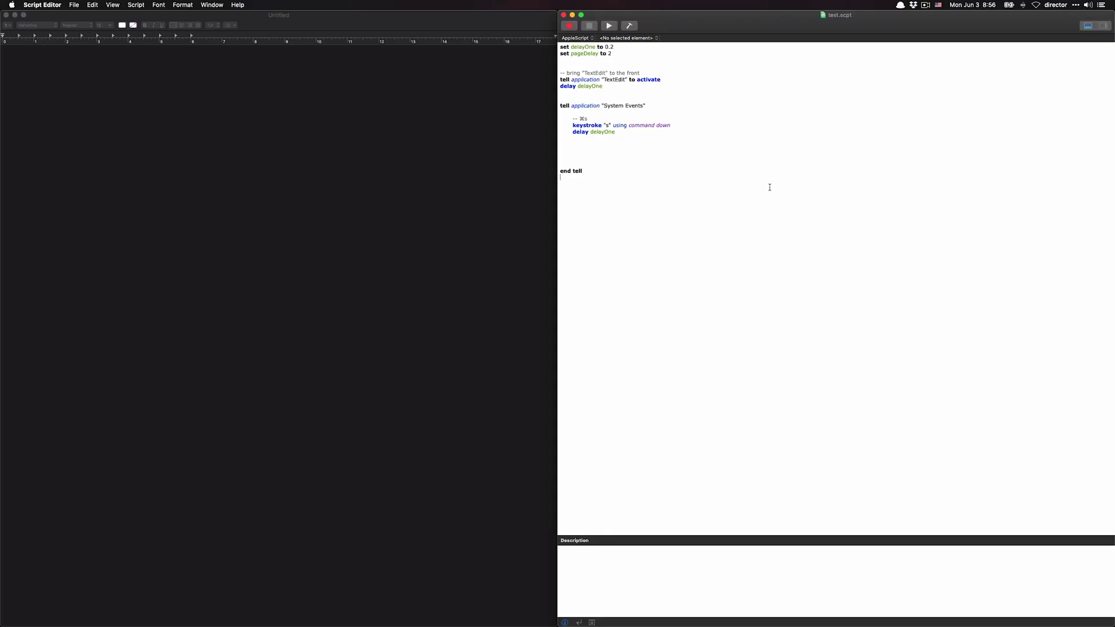
key("super+r")
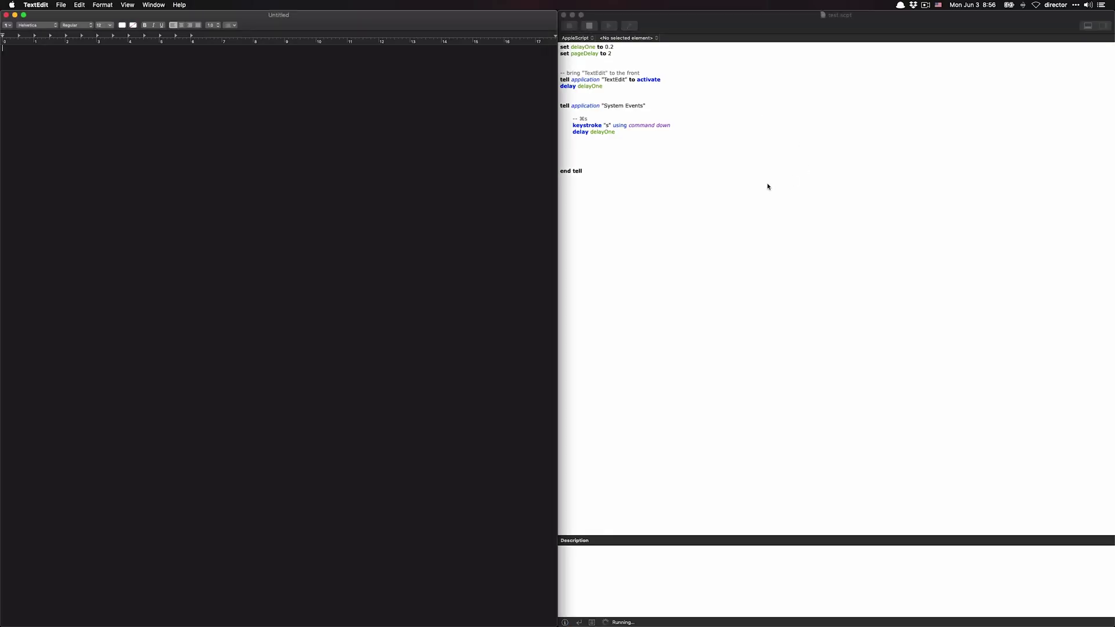